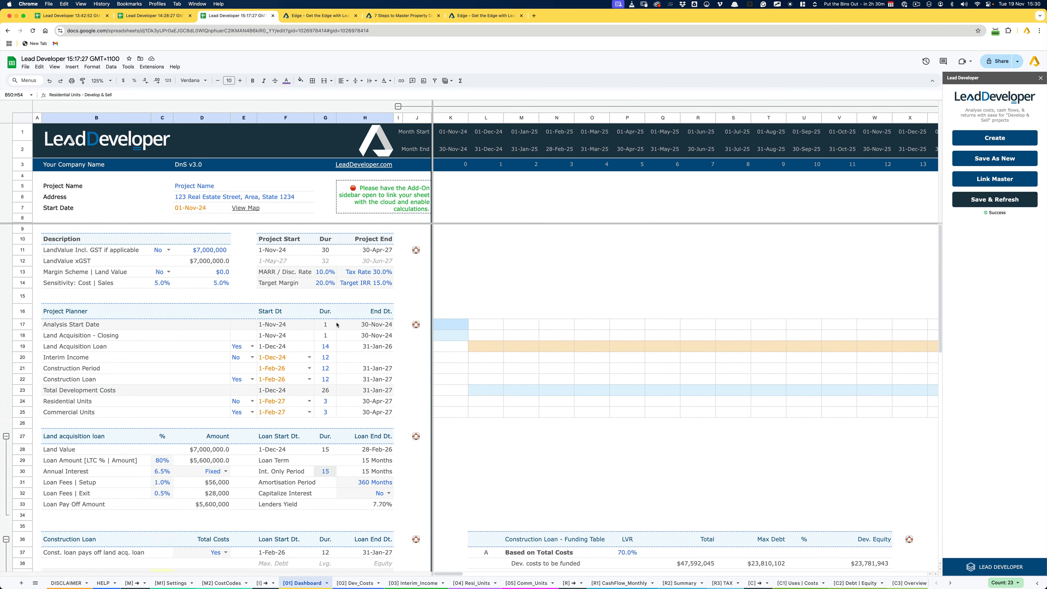
Step: In the Project Planner, set Commercial Units to No and Residential Units to Yes
{"action": "left_click", "coordinate": [252, 412]}
{"action": "left_click", "coordinate": [238, 433]}
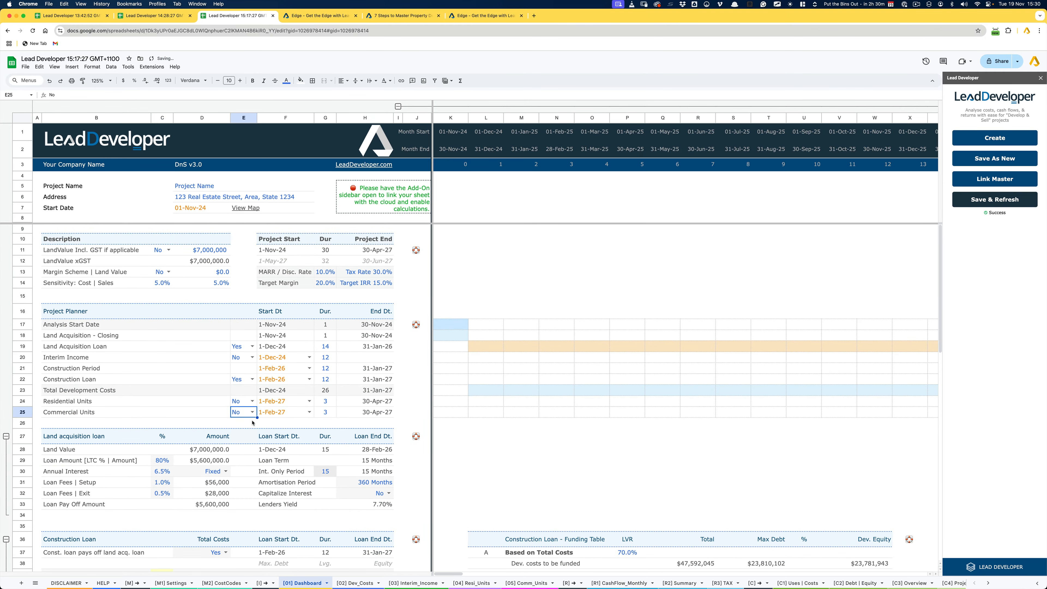
{"action": "left_click", "coordinate": [252, 401]}
{"action": "left_click", "coordinate": [243, 412]}
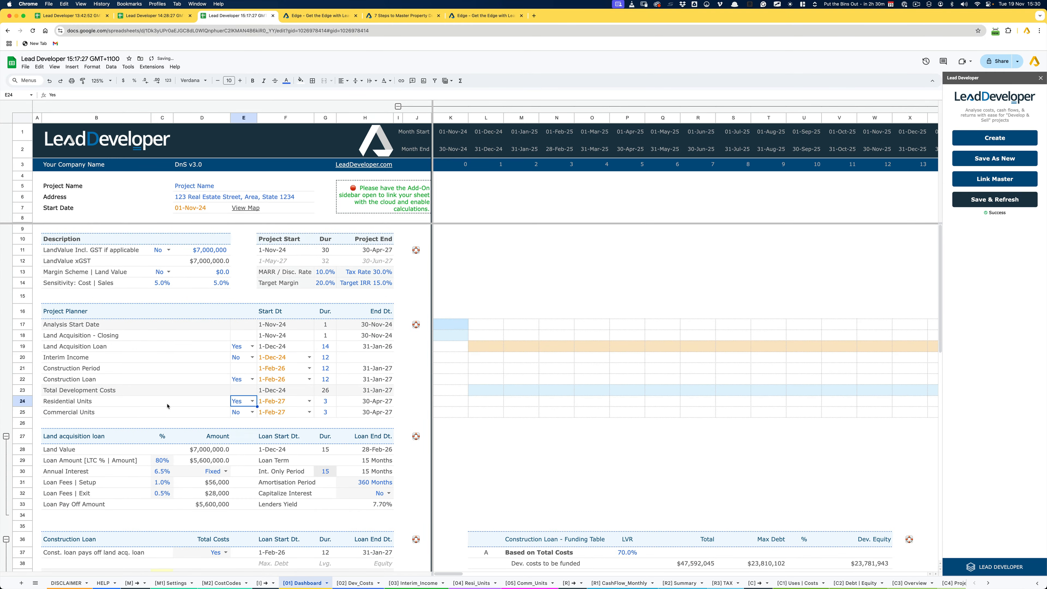
Step: Review the Commercial Units - Develop & Sell block on the dashboard, including its Sales Commissions @ Closing row
{"action": "scroll", "coordinate": [167, 406], "scroll_direction": "down", "scroll_amount": 12}
{"action": "left_click_drag", "start_coordinate": [62, 328], "coordinate": [380, 383]}
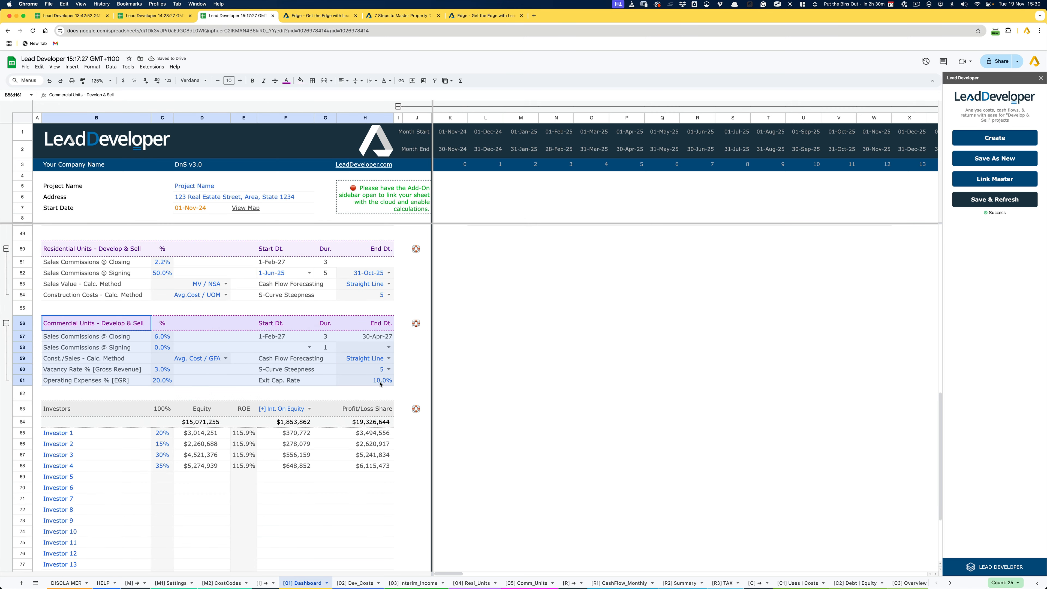
{"action": "left_click", "coordinate": [69, 339]}
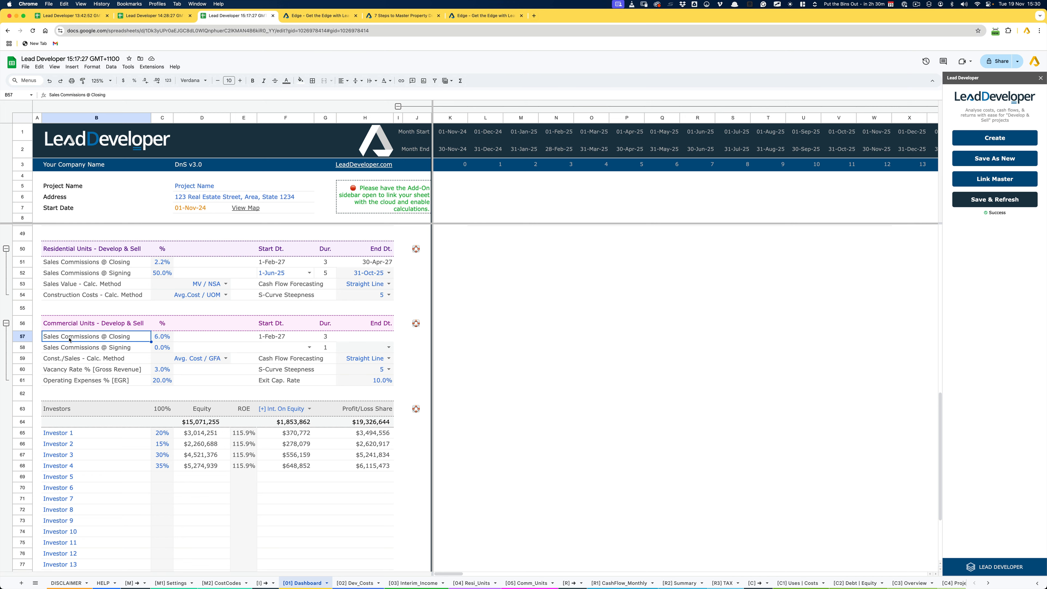
Step: On the LeadDeveloper Edge site, open the Feasibility Suite's Decision Metrics category and look through its topics
{"action": "left_click", "coordinate": [318, 17]}
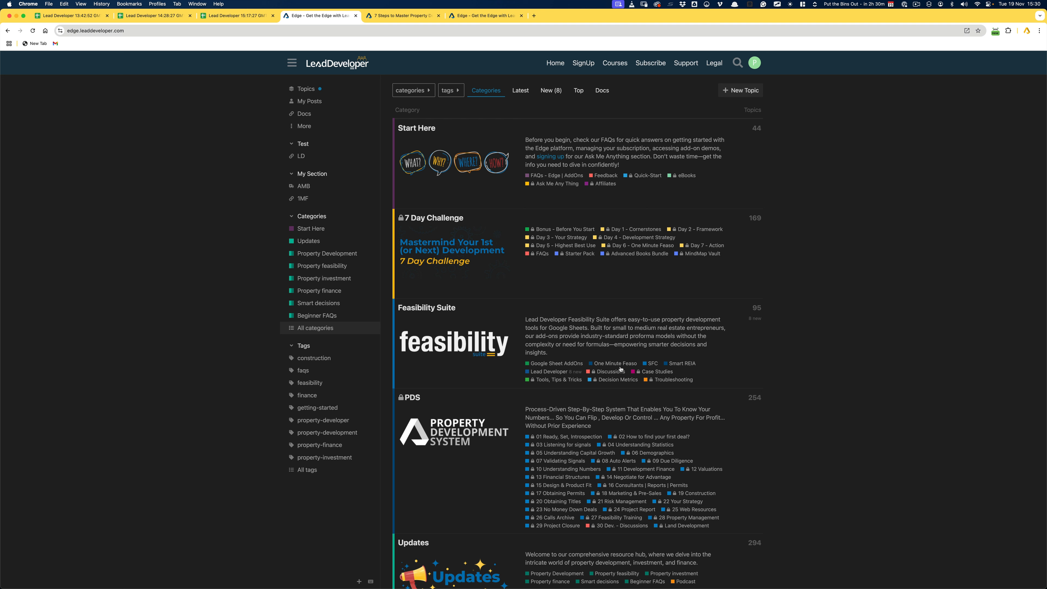
{"action": "left_click", "coordinate": [612, 380]}
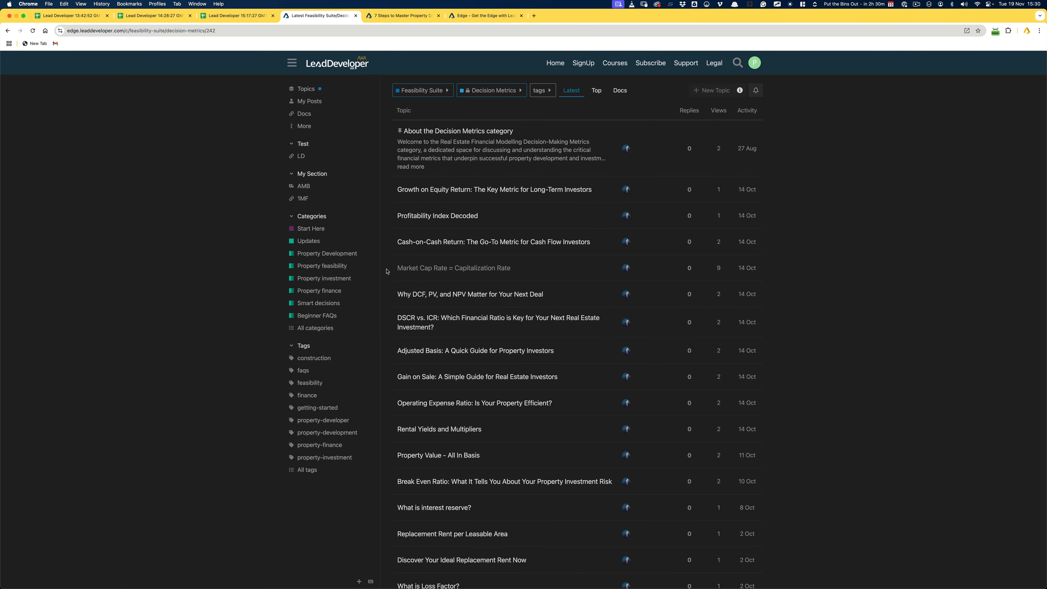
{"action": "scroll", "coordinate": [572, 361], "scroll_direction": "down", "scroll_amount": 15}
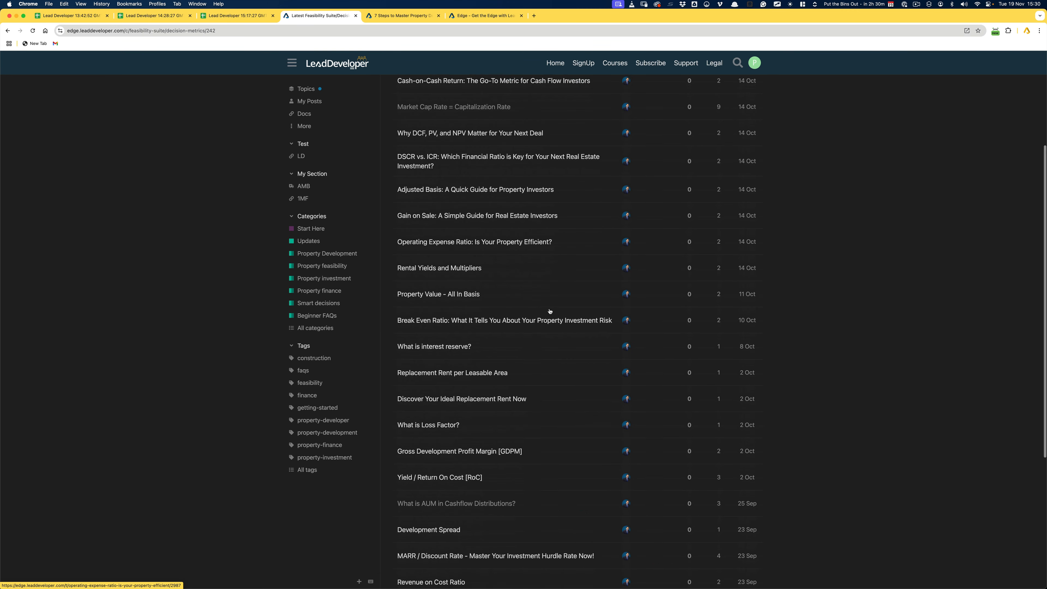
{"action": "scroll", "coordinate": [472, 500], "scroll_direction": "up", "scroll_amount": 20}
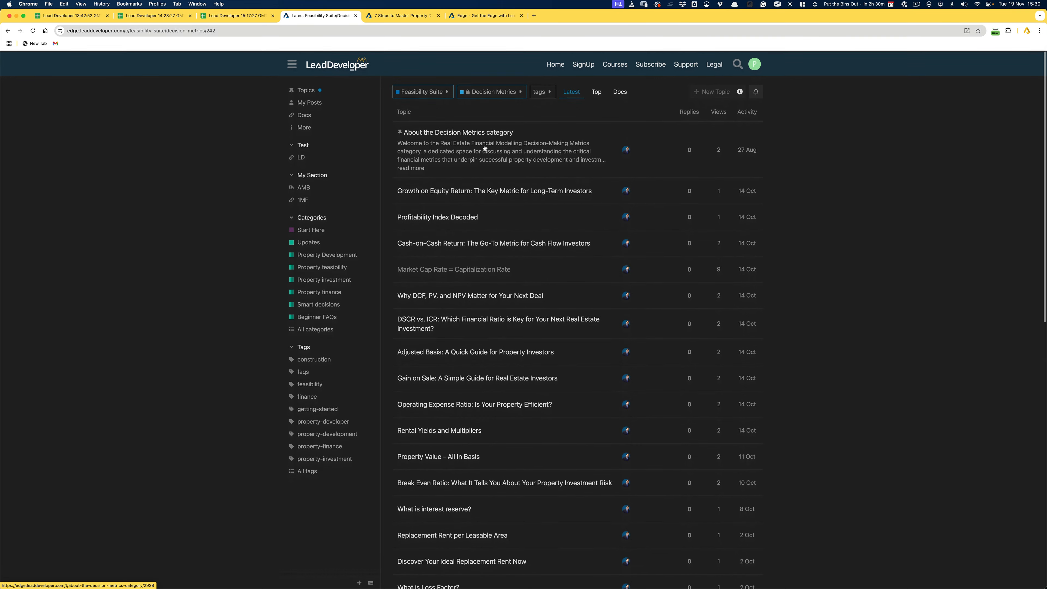
Step: Back in the Lead Developer spreadsheet, set the Commercial Units' Sales Commissions @ Signing to 50%
{"action": "left_click", "coordinate": [225, 17]}
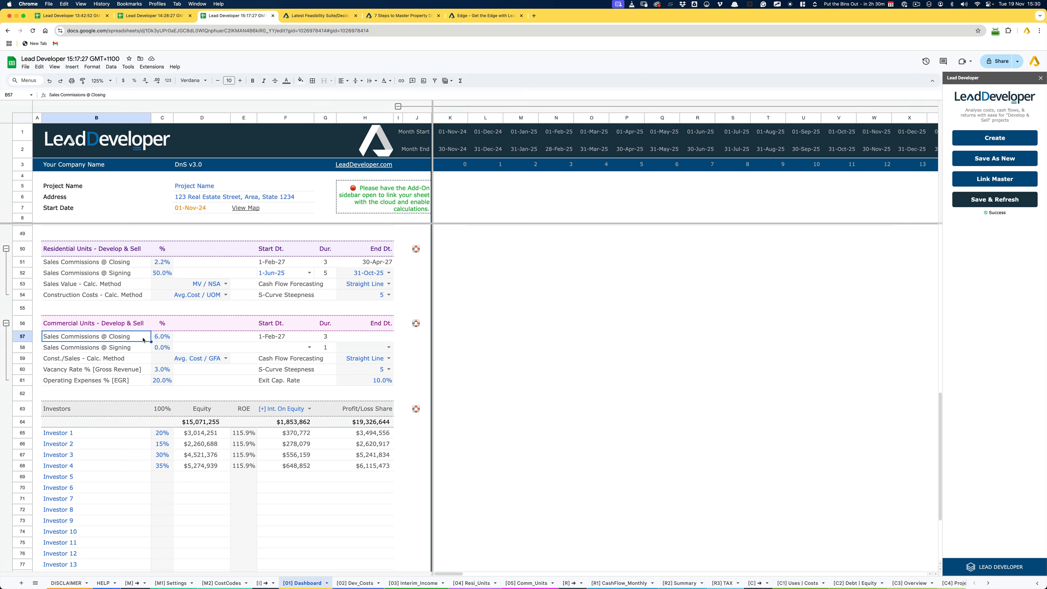
{"action": "left_click", "coordinate": [166, 339]}
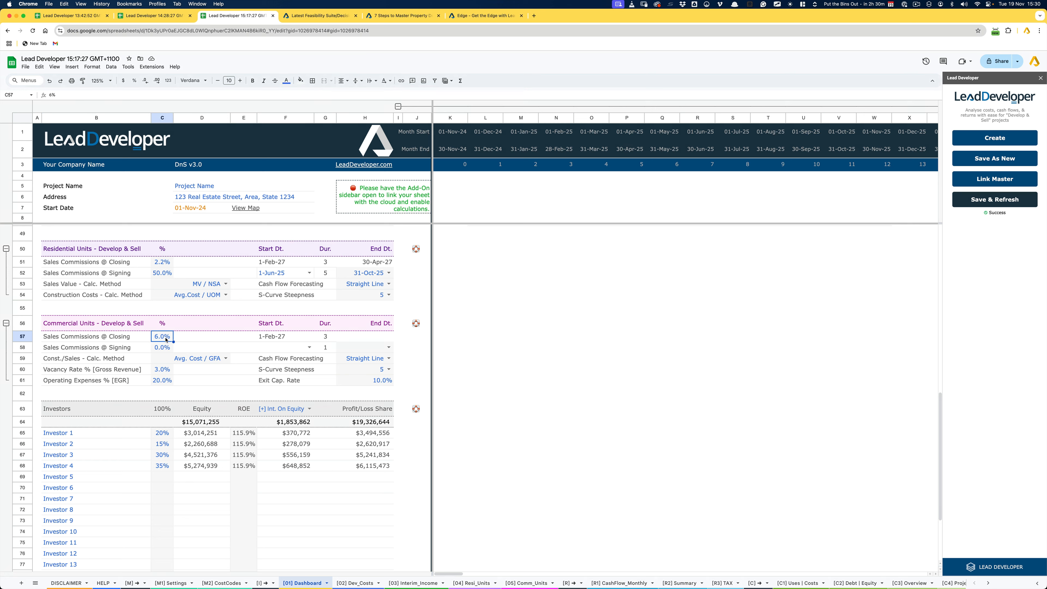
{"action": "left_click", "coordinate": [166, 349]}
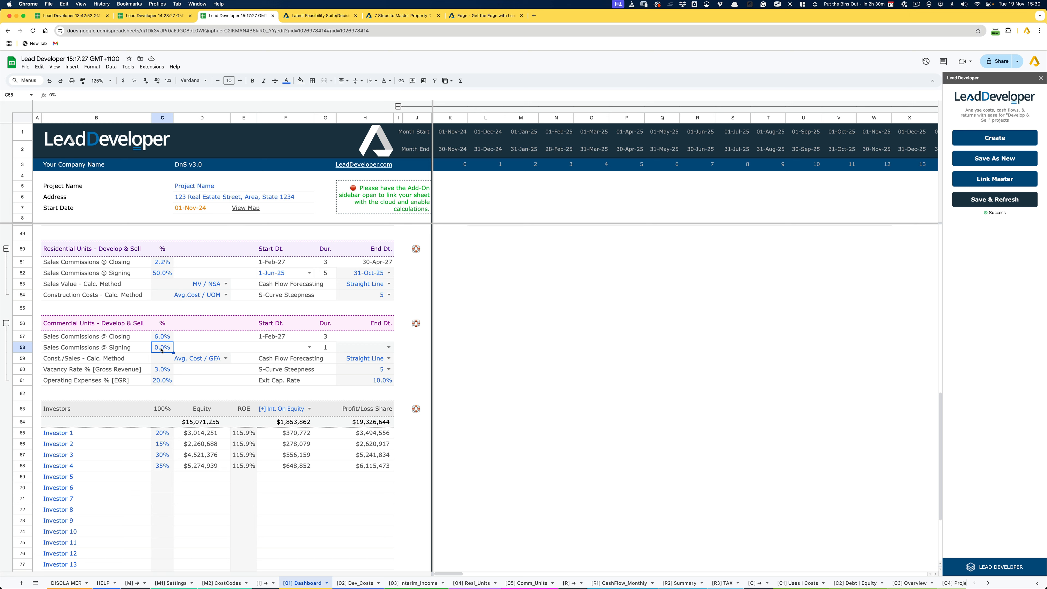
{"action": "type", "text": "50"}
{"action": "key", "text": "Return"}
Step: Set the Commercial Units' signing commission start date to 1-Oct-25 and its end date to 30-Jun-25
{"action": "left_click", "coordinate": [166, 349]}
{"action": "left_click", "coordinate": [309, 347]}
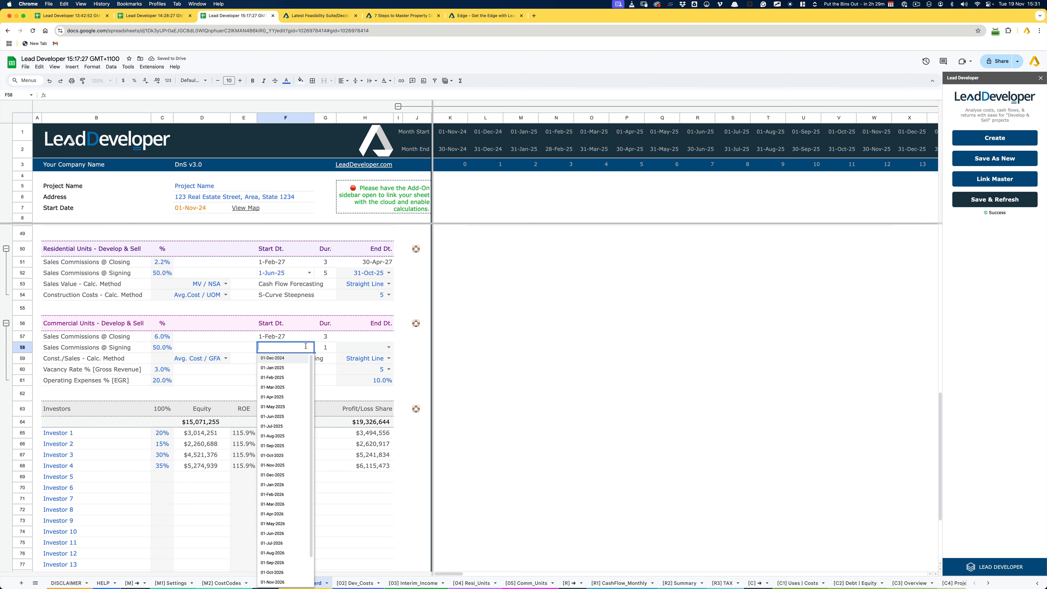
{"action": "left_click", "coordinate": [285, 454]}
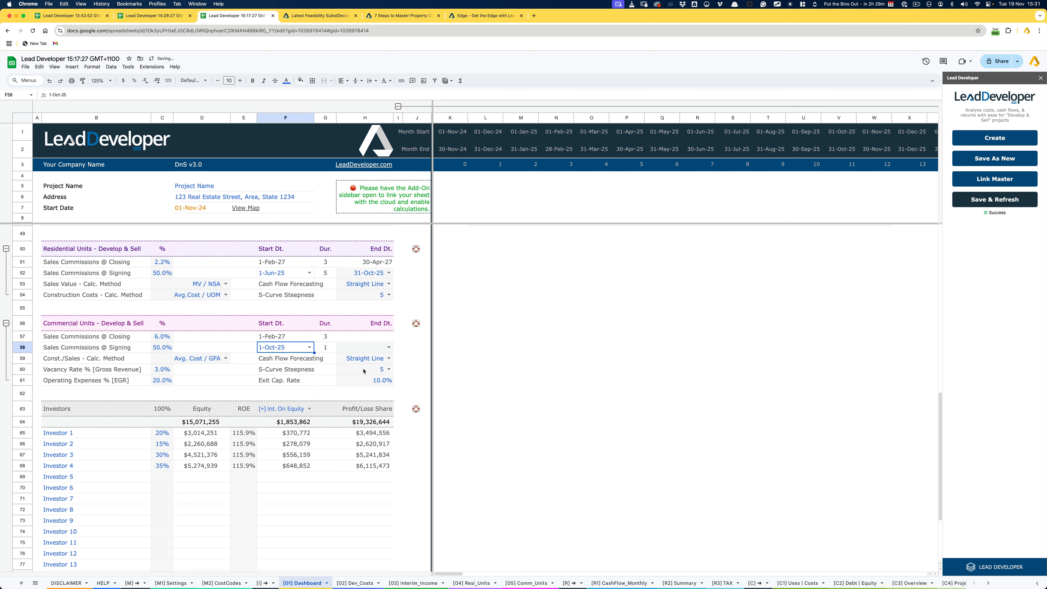
{"action": "left_click", "coordinate": [389, 347]}
{"action": "left_click", "coordinate": [359, 498]}
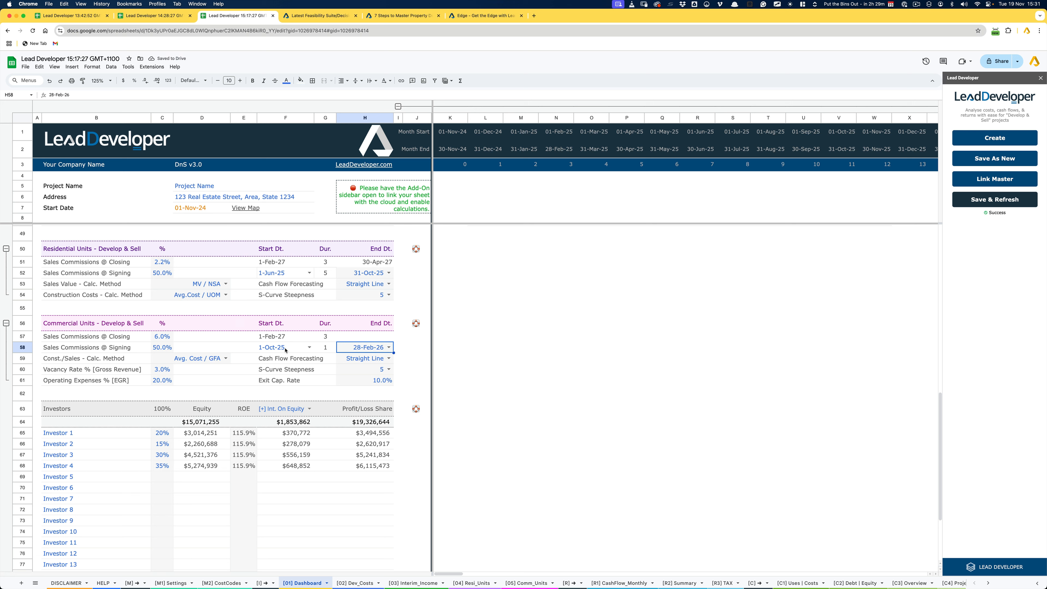
{"action": "left_click", "coordinate": [389, 347]}
{"action": "left_click", "coordinate": [365, 424]}
Step: Set the Commercial Units' Const./Sales calculation method to Manual
{"action": "left_click", "coordinate": [89, 362]}
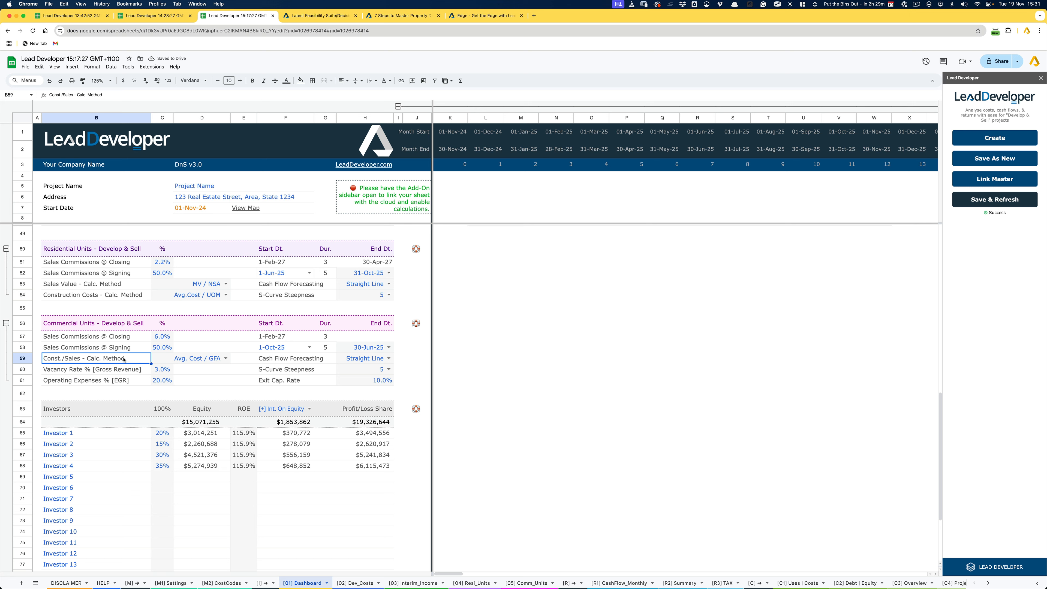
{"action": "left_click", "coordinate": [181, 359]}
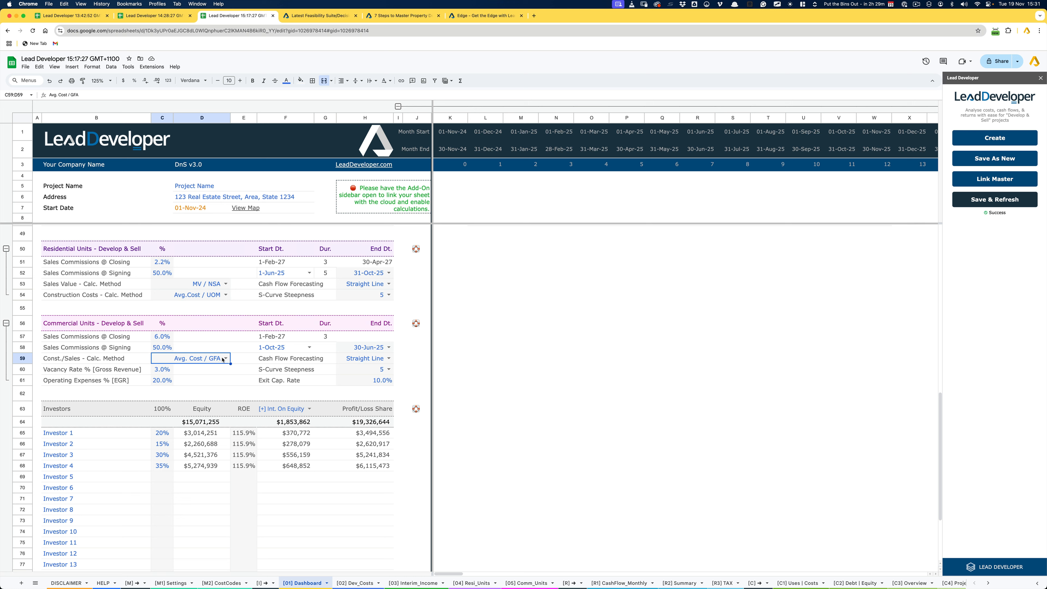
{"action": "left_click", "coordinate": [223, 359]}
{"action": "left_click", "coordinate": [183, 381]}
Step: Examine the Sale Value / Unit and Const. Costs / Unit columns for all unit types on the Comm_Units sheet
{"action": "left_click", "coordinate": [525, 582]}
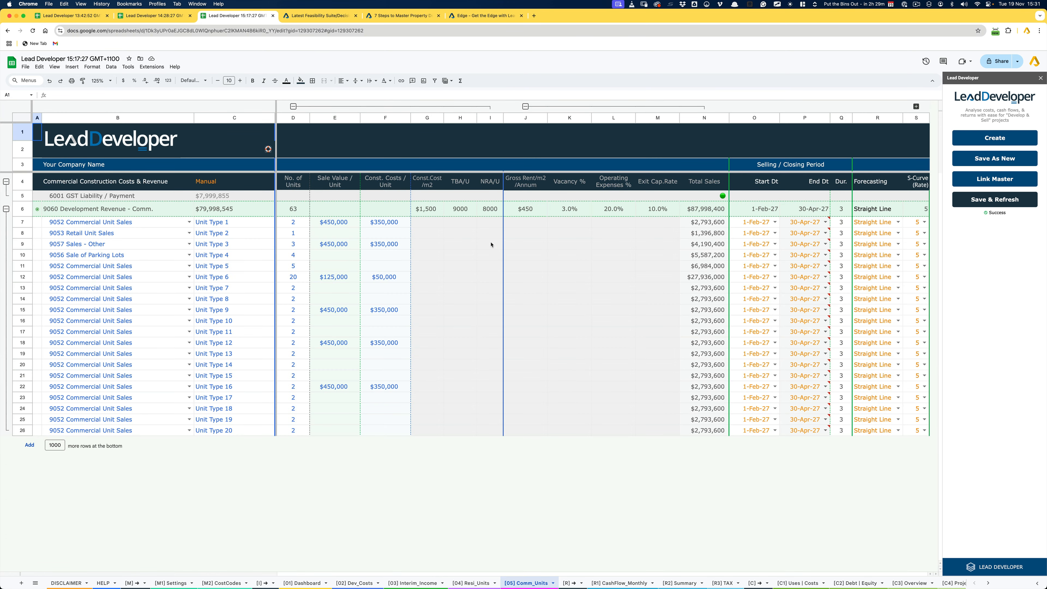
{"action": "left_click_drag", "start_coordinate": [347, 182], "coordinate": [352, 433]}
{"action": "key", "text": "super+c"}
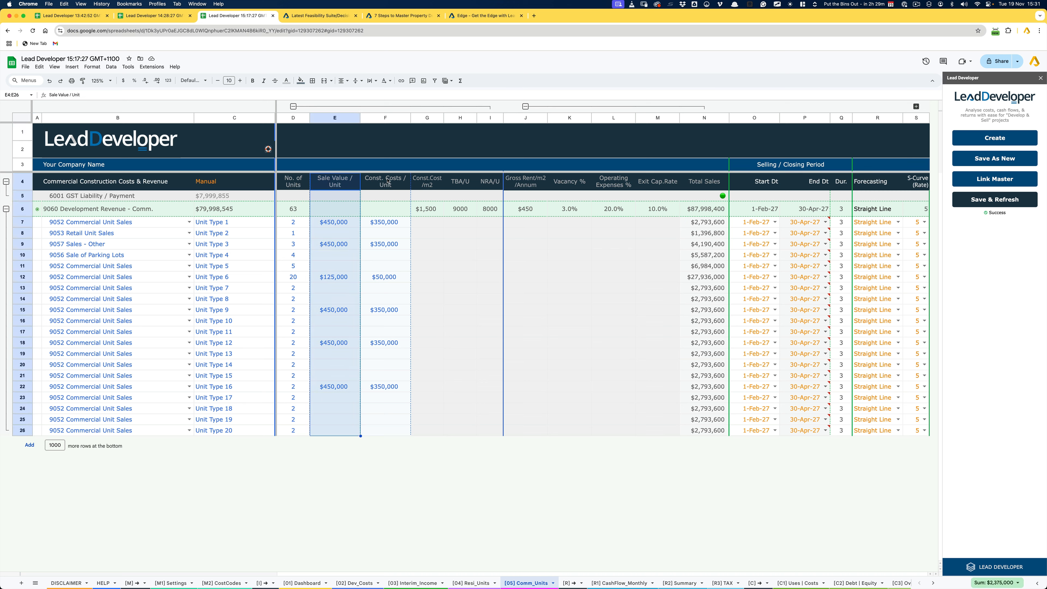
{"action": "left_click_drag", "start_coordinate": [388, 180], "coordinate": [381, 431]}
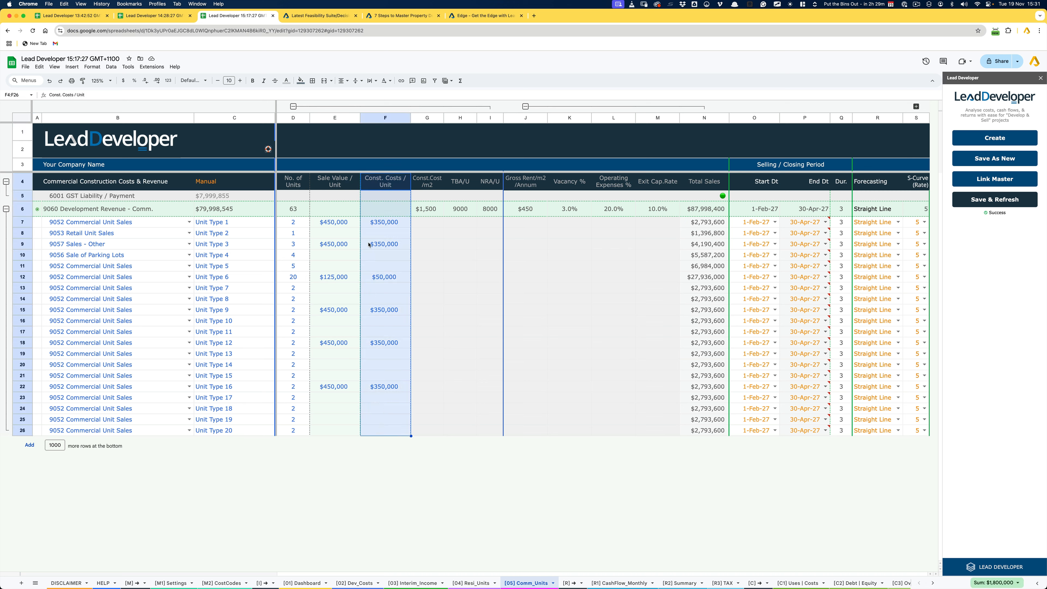
{"action": "left_click_drag", "start_coordinate": [351, 226], "coordinate": [368, 500]}
Step: On the Dashboard sheet, set the Commercial Units' Const./Sales calculation method to Avg. Cost / GFA
{"action": "left_click", "coordinate": [303, 583]}
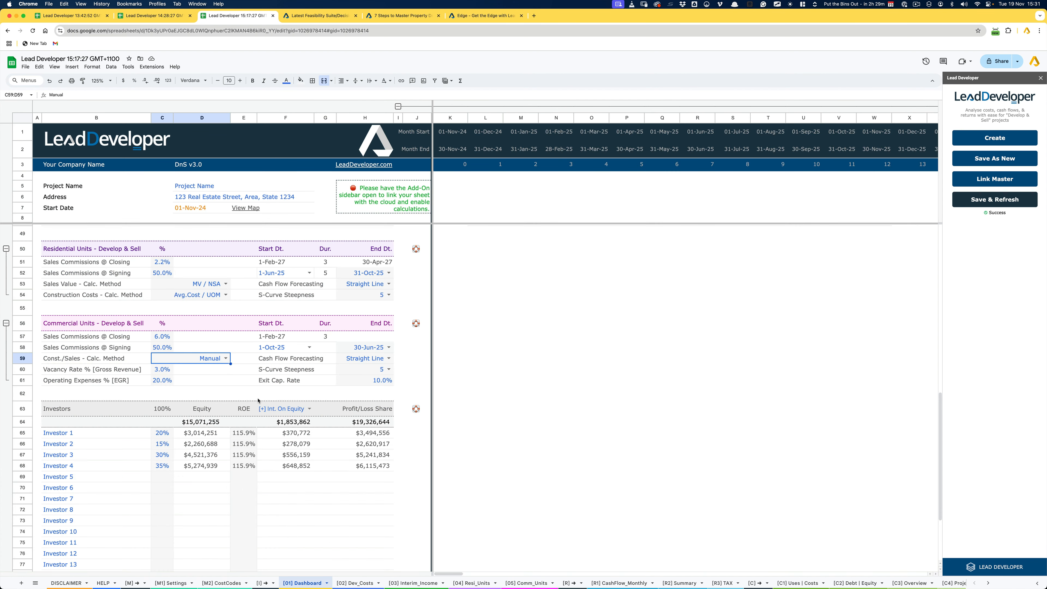
{"action": "left_click", "coordinate": [223, 358]}
{"action": "left_click", "coordinate": [185, 369]}
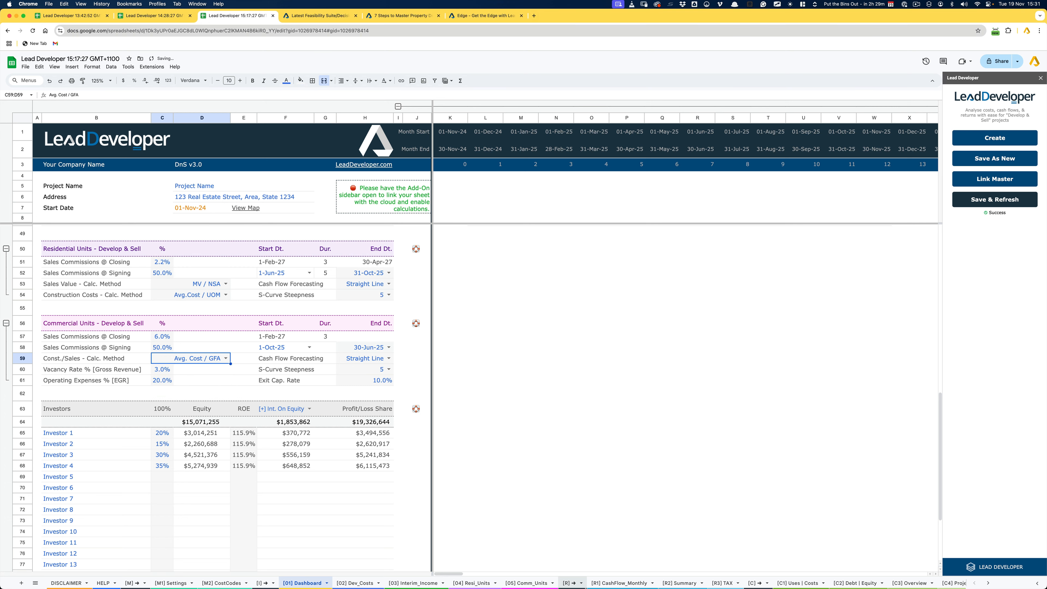
Step: Examine the Const.Cost /m2, TBA/U and NRA/U columns of the unit types on the Comm_Units sheet
{"action": "left_click", "coordinate": [532, 584]}
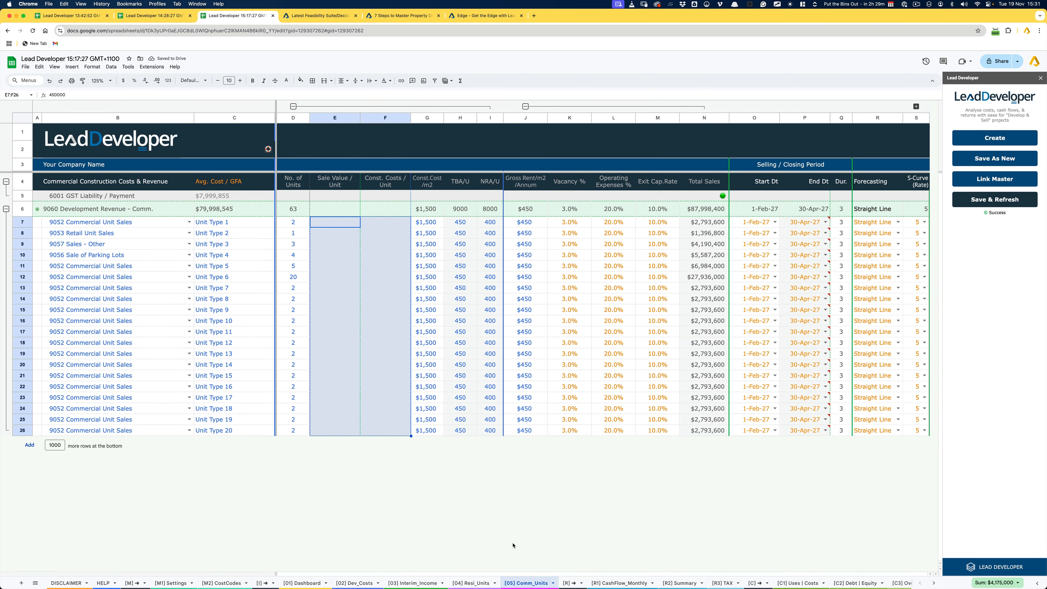
{"action": "left_click", "coordinate": [427, 244]}
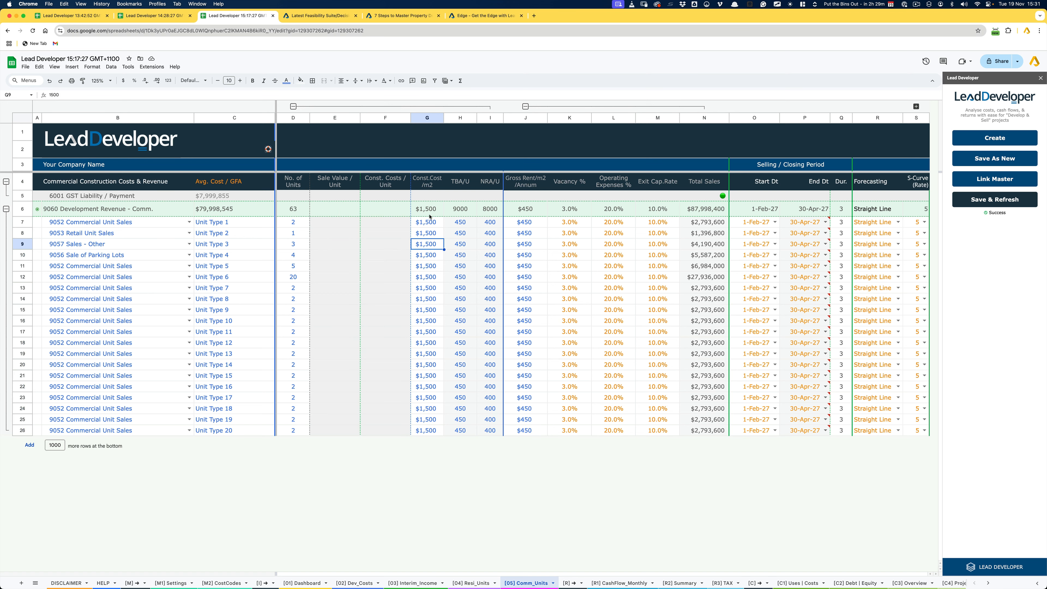
{"action": "left_click", "coordinate": [431, 190]}
{"action": "left_click_drag", "start_coordinate": [430, 223], "coordinate": [425, 293]}
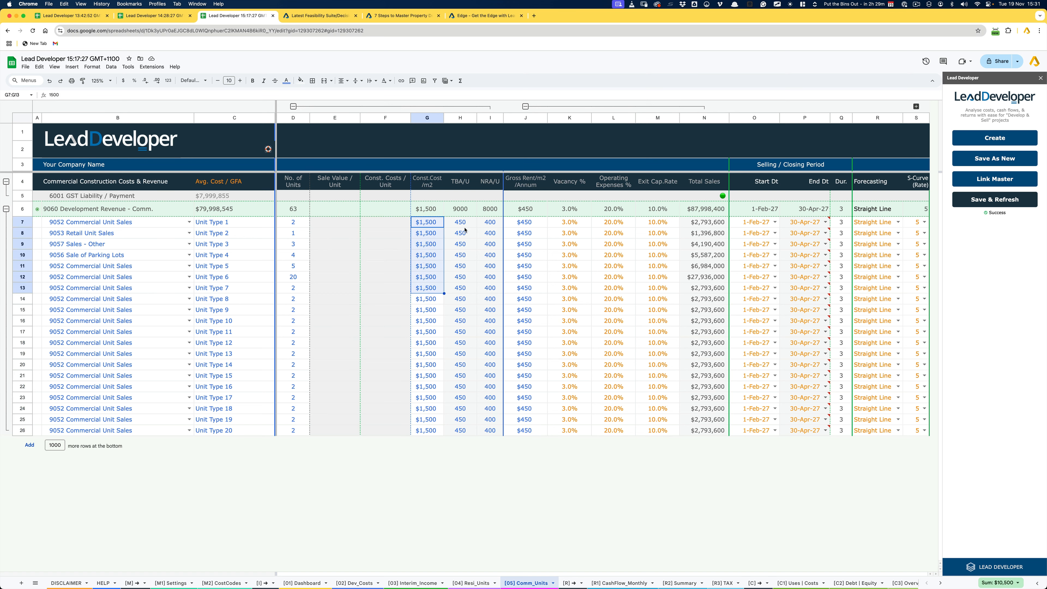
{"action": "left_click", "coordinate": [462, 195]}
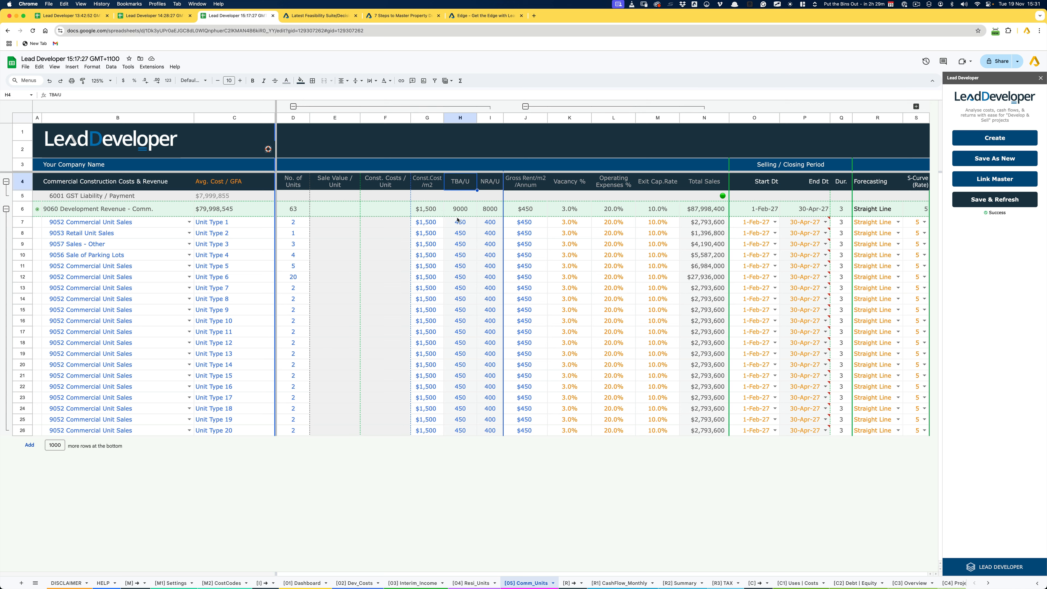
{"action": "left_click_drag", "start_coordinate": [459, 221], "coordinate": [462, 266]}
{"action": "left_click", "coordinate": [492, 183]}
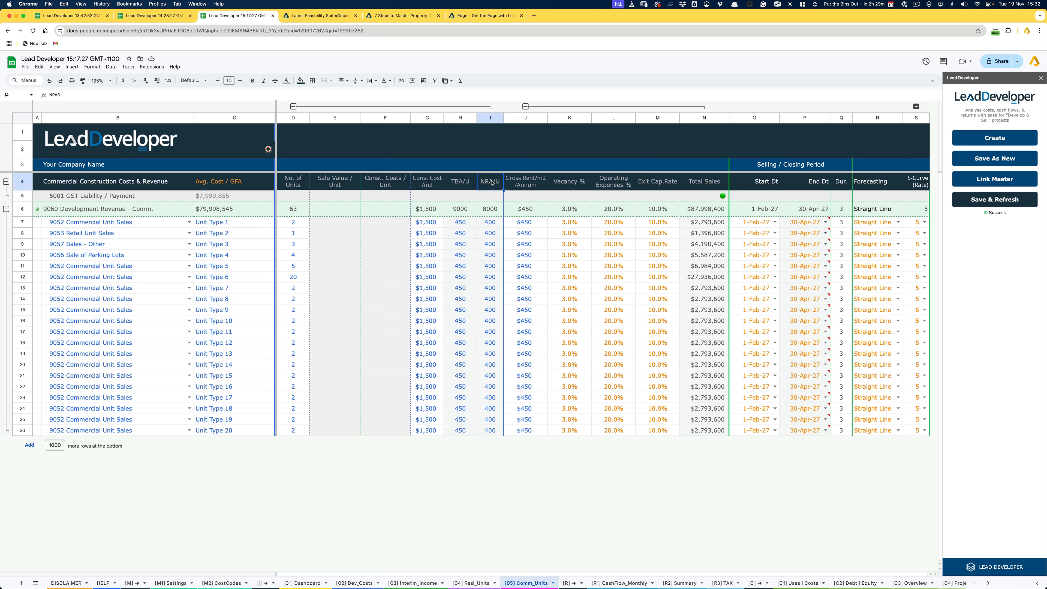
{"action": "left_click_drag", "start_coordinate": [489, 222], "coordinate": [490, 266]}
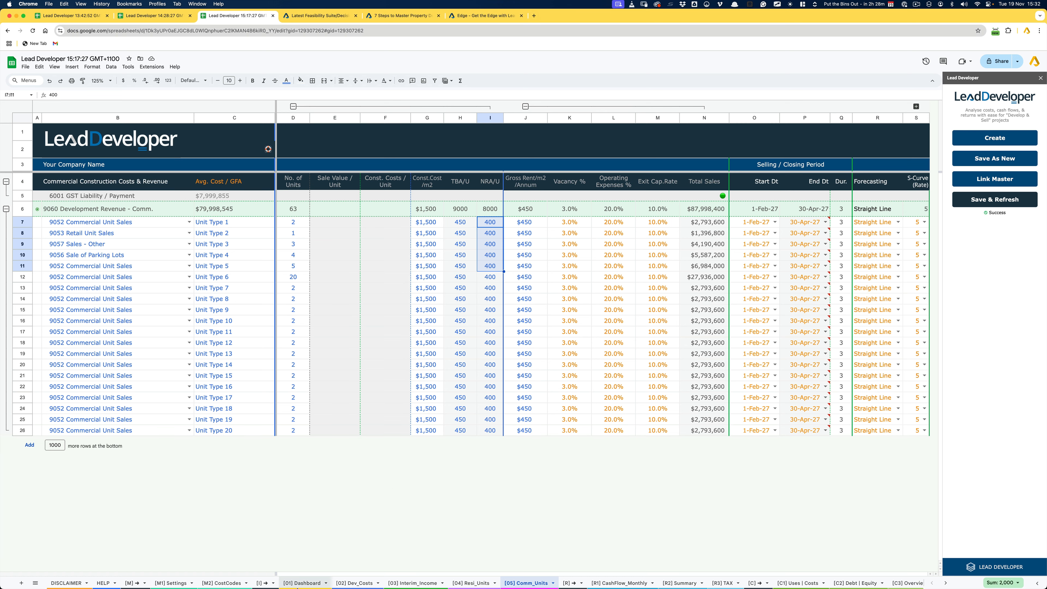
Step: Check the Commercial Units' Vacancy Rate, Operating Expenses and Exit Cap. Rate on the Dashboard sheet
{"action": "left_click", "coordinate": [305, 583]}
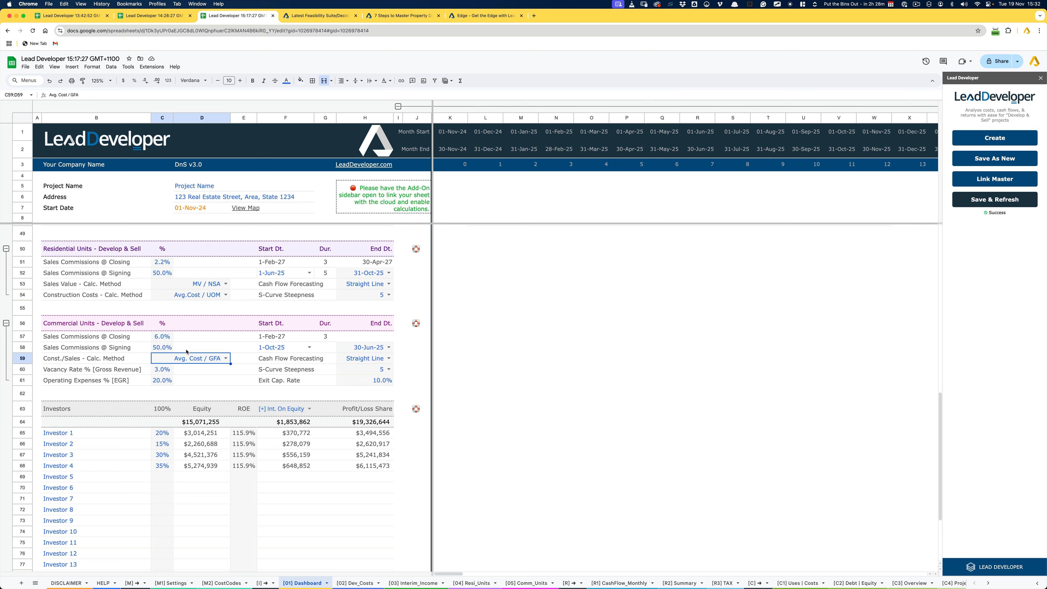
{"action": "left_click", "coordinate": [86, 374]}
{"action": "left_click", "coordinate": [170, 373]}
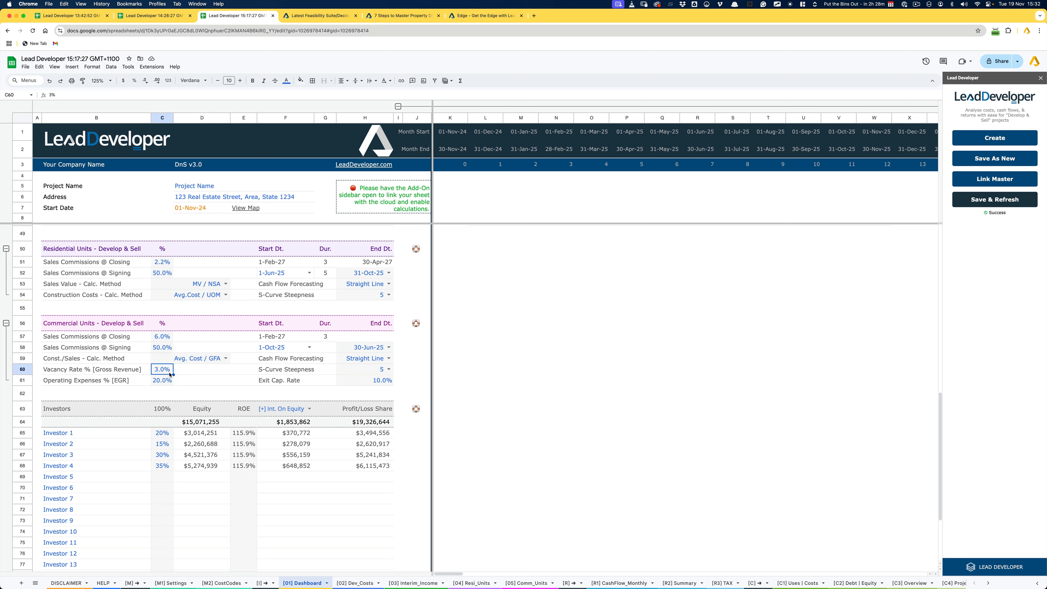
{"action": "left_click", "coordinate": [148, 380]}
{"action": "left_click", "coordinate": [157, 385]}
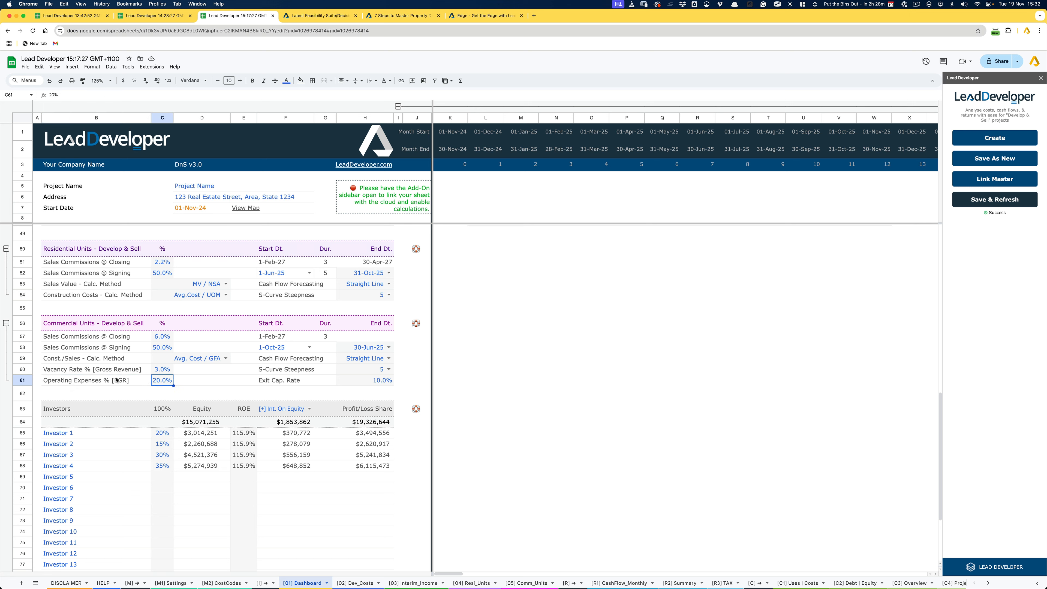
{"action": "left_click", "coordinate": [367, 381]}
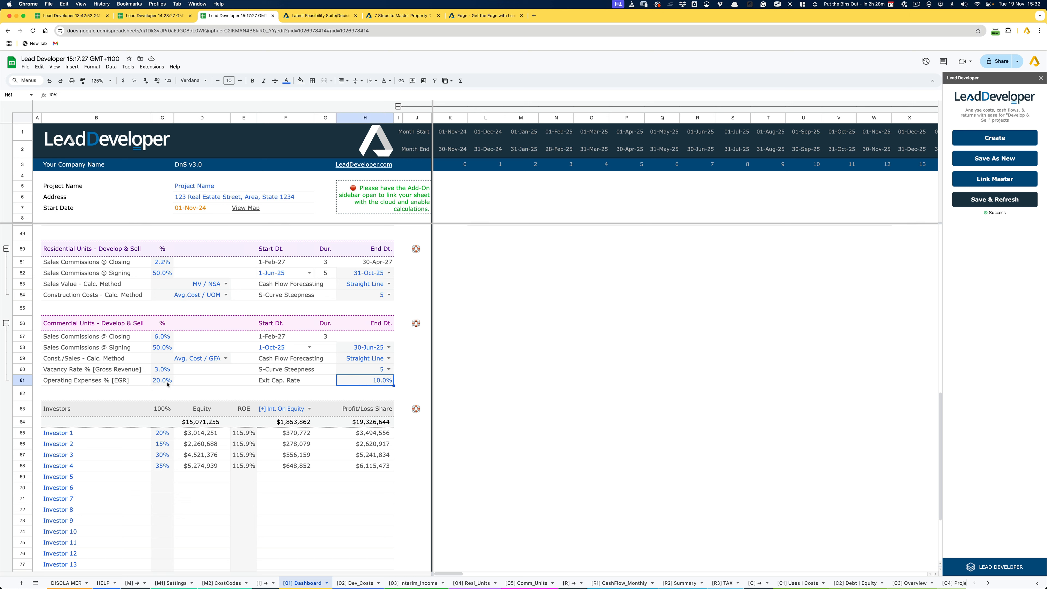
{"action": "left_click_drag", "start_coordinate": [146, 382], "coordinate": [362, 382]}
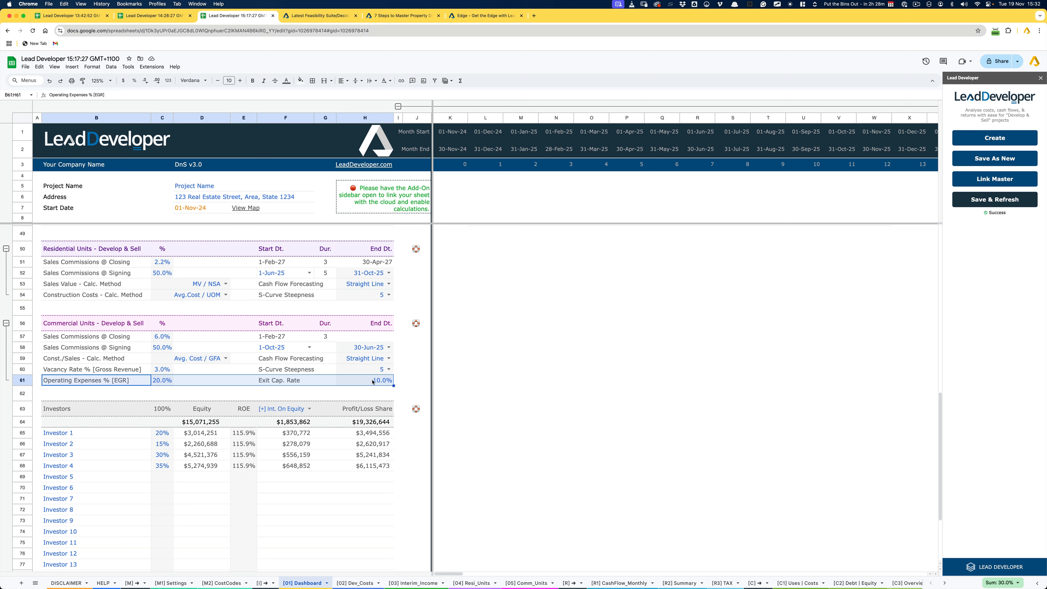
Step: Set the Commercial Units' Cash Flow Forecasting to S-Curve and open the S-Curve Steepness choices
{"action": "left_click", "coordinate": [308, 359]}
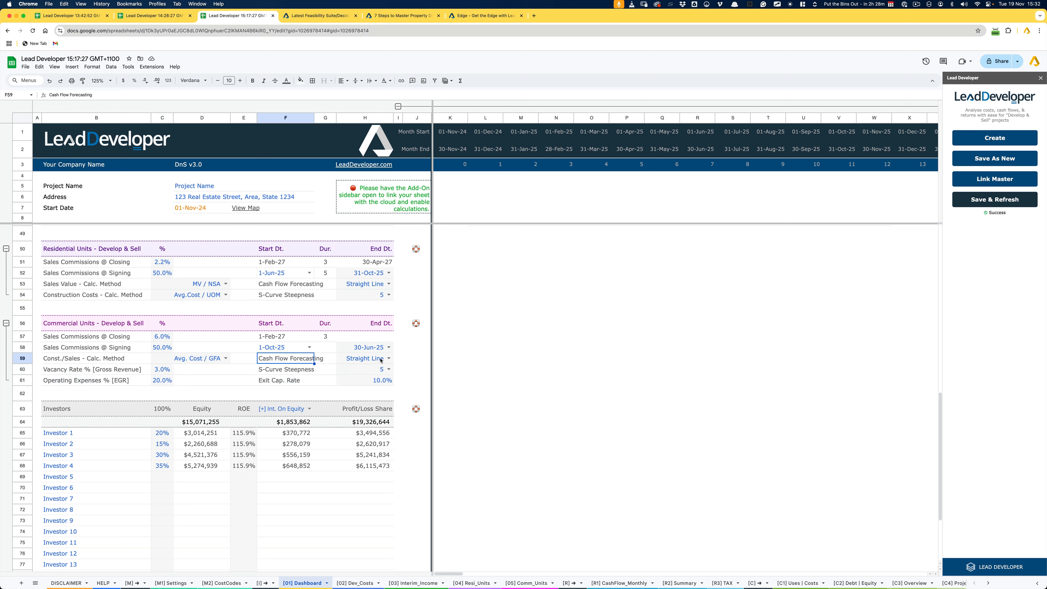
{"action": "left_click_drag", "start_coordinate": [381, 361], "coordinate": [305, 361]}
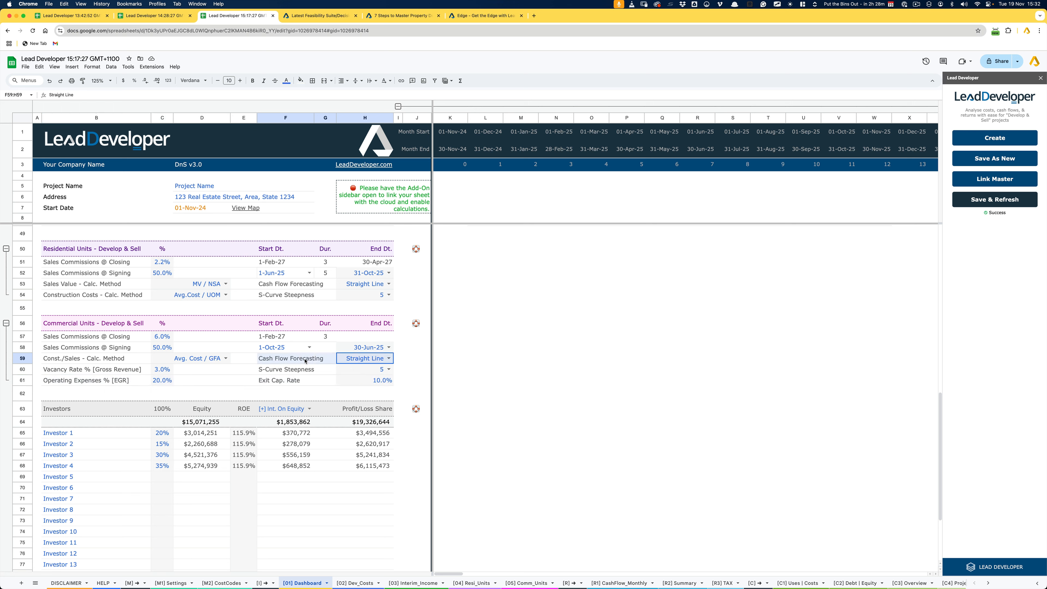
{"action": "left_click", "coordinate": [299, 371]}
{"action": "left_click", "coordinate": [389, 358]}
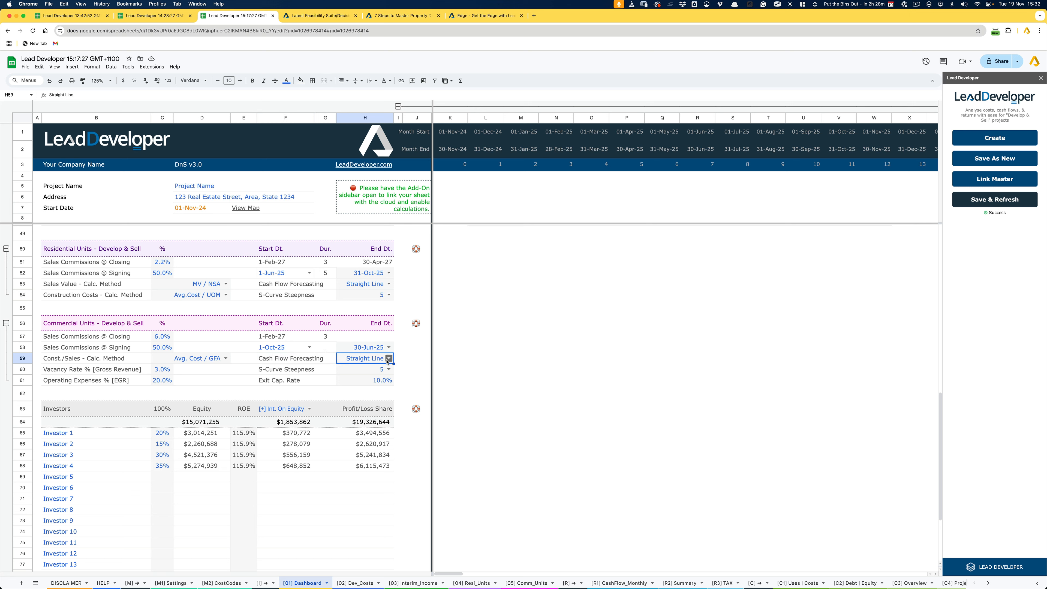
{"action": "left_click", "coordinate": [359, 379]}
{"action": "left_click", "coordinate": [388, 370]}
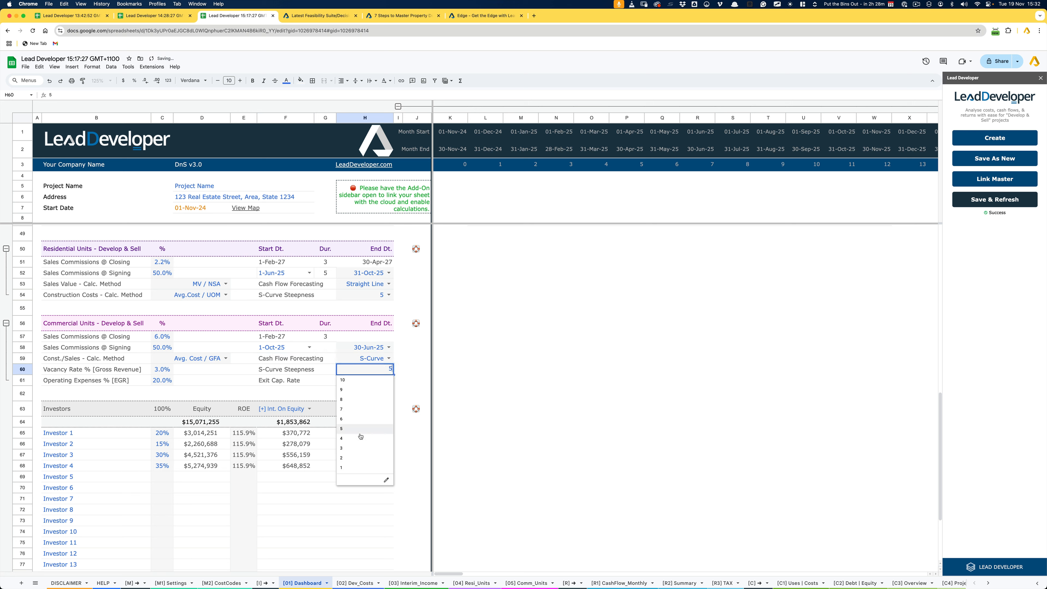
Step: Set the Commercial Units' Cash Flow Forecasting back to Straight Line
{"action": "left_click", "coordinate": [385, 359]}
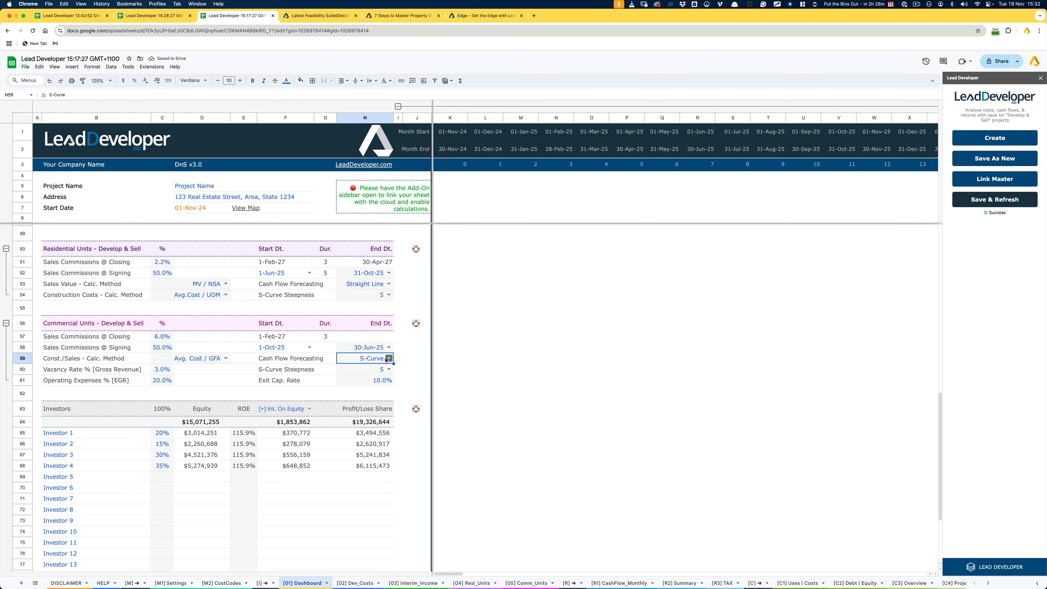
{"action": "left_click", "coordinate": [386, 359]}
{"action": "left_click", "coordinate": [367, 372]}
Step: Switch to the Lead Developer Edge community site and browse the Feasibility Suite's Tools, Tips & Tricks and Decision Metrics categories
{"action": "left_click", "coordinate": [312, 16]}
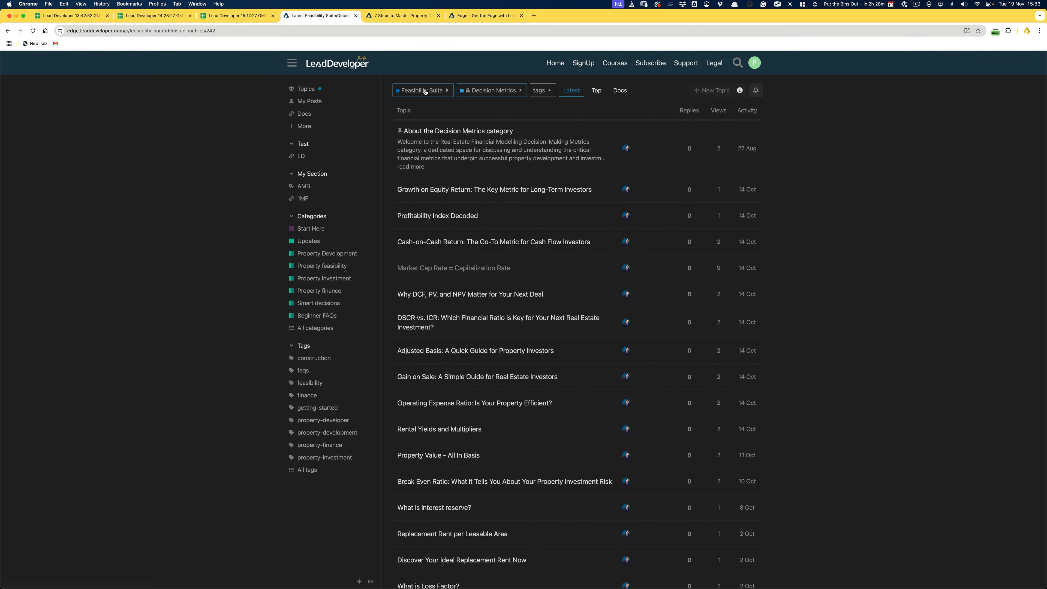
{"action": "left_click", "coordinate": [461, 90]}
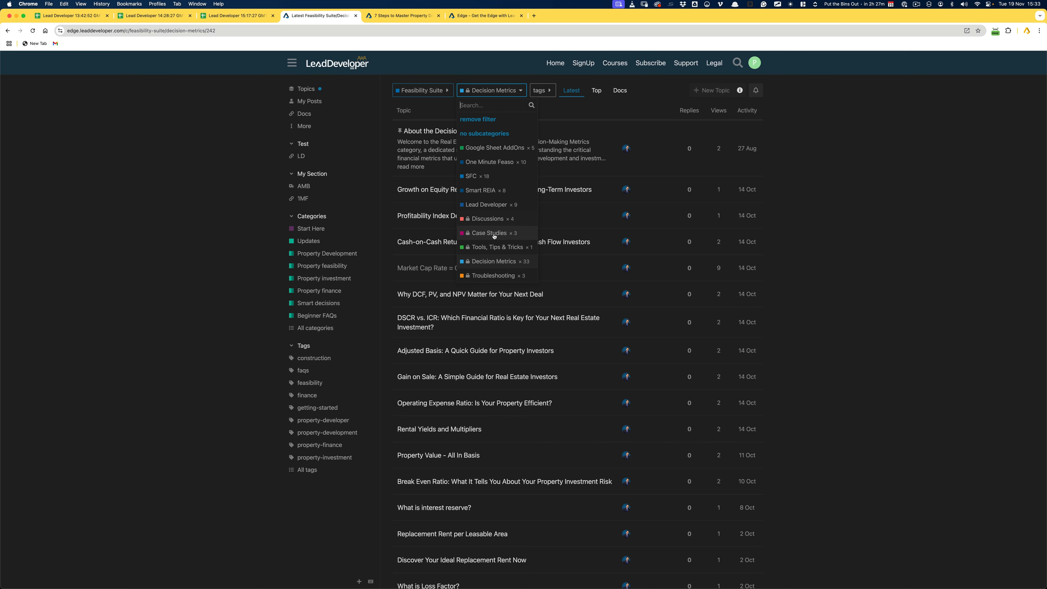
{"action": "left_click", "coordinate": [496, 248]}
{"action": "left_click", "coordinate": [524, 93]}
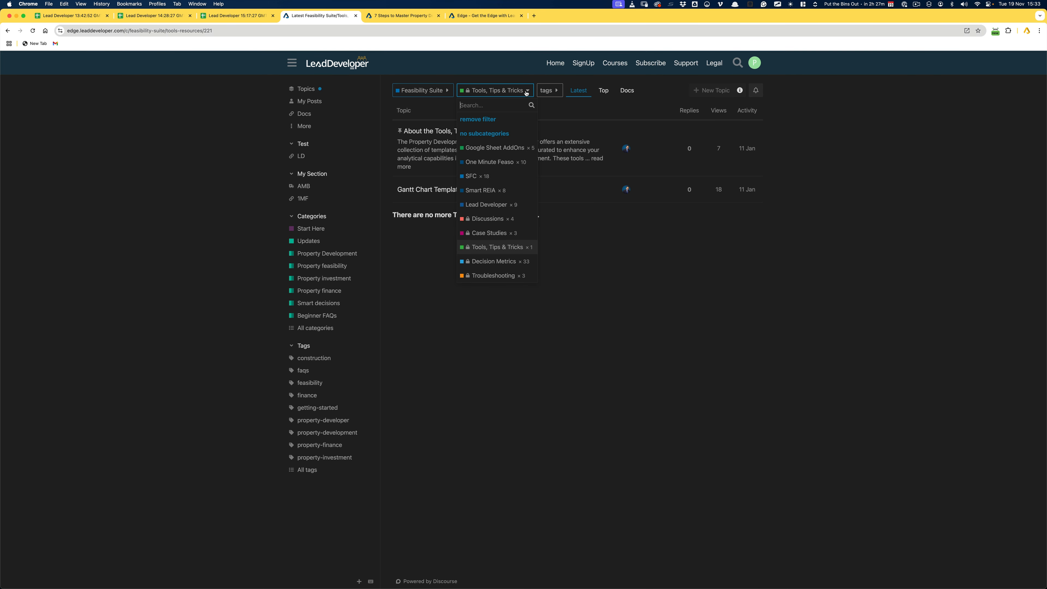
{"action": "left_click", "coordinate": [503, 263]}
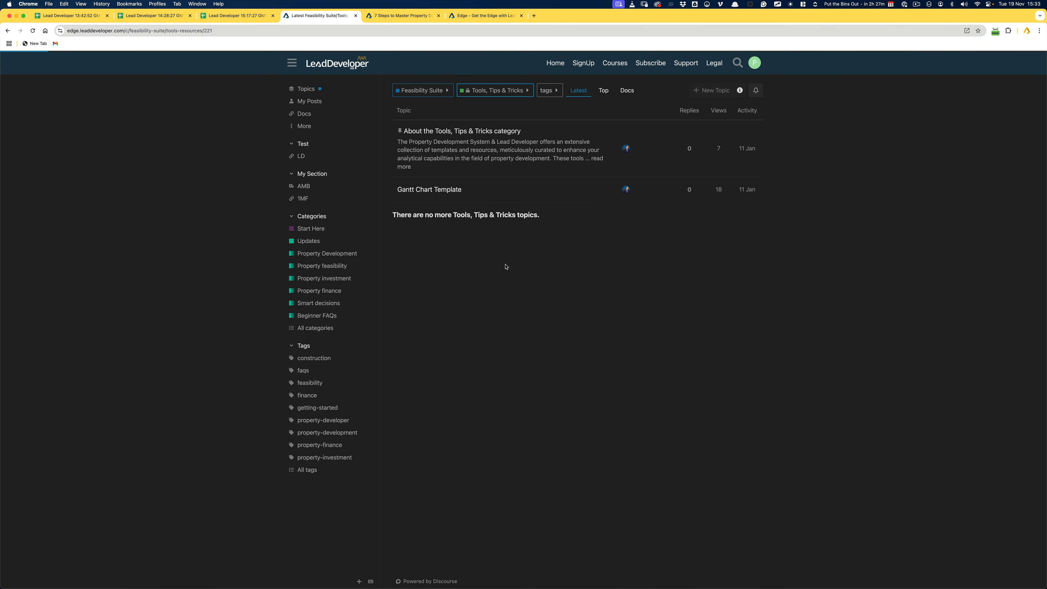
{"action": "left_click", "coordinate": [556, 64]}
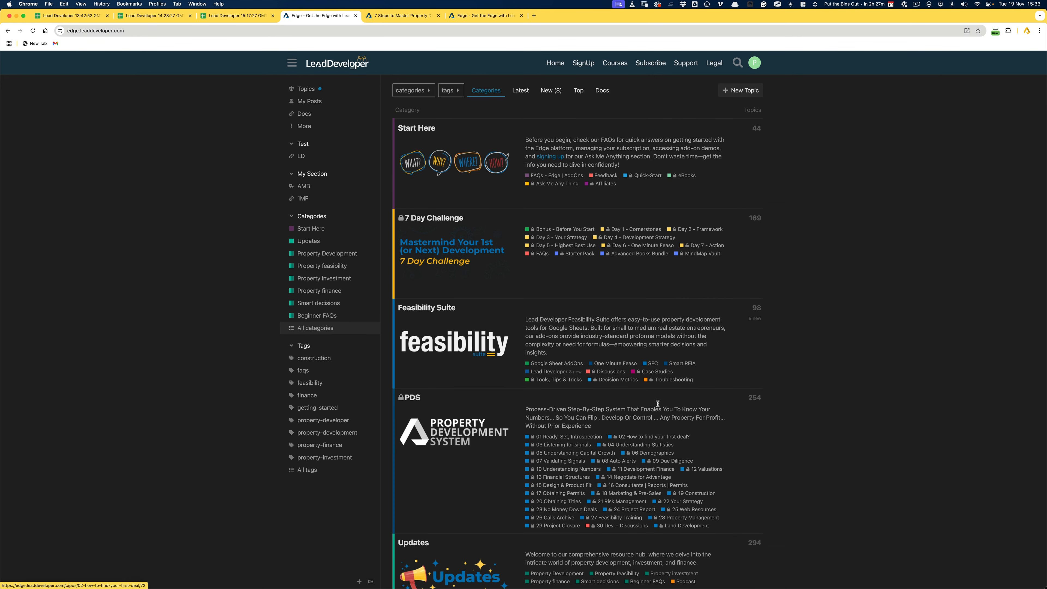
{"action": "left_click", "coordinate": [616, 379]}
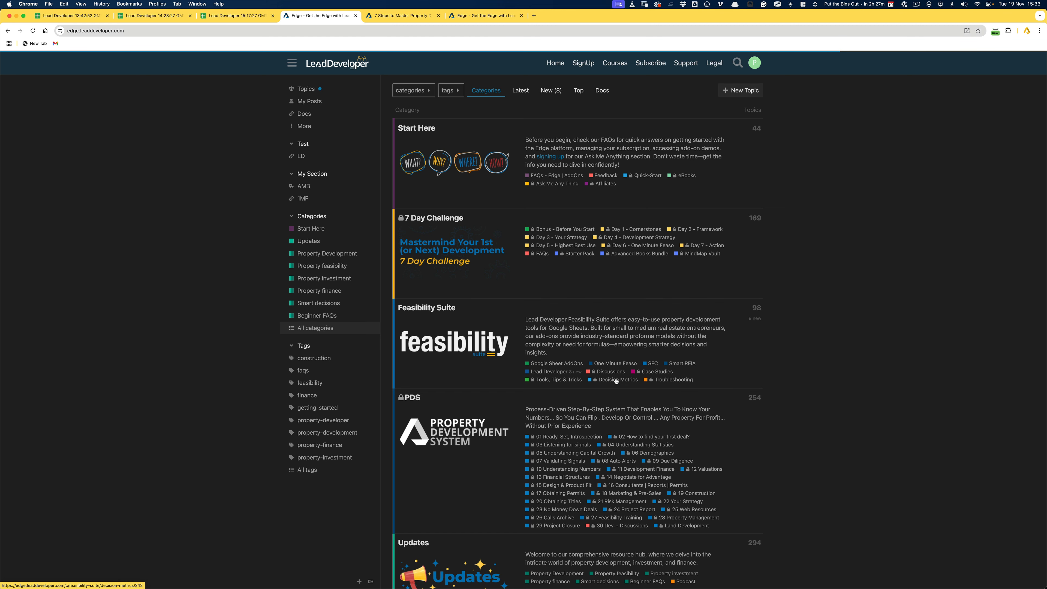
Step: Return to the Lead Developer spreadsheet's Dashboard and select the whole Commercial Units - Develop & Sell section for review
{"action": "left_click", "coordinate": [224, 16]}
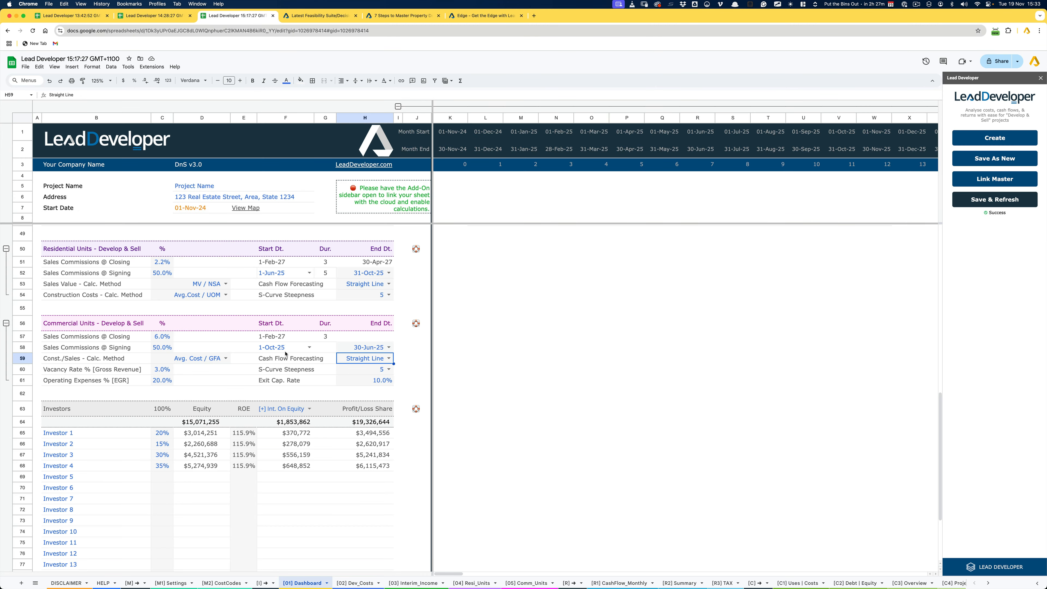
{"action": "left_click_drag", "start_coordinate": [41, 321], "coordinate": [372, 385]}
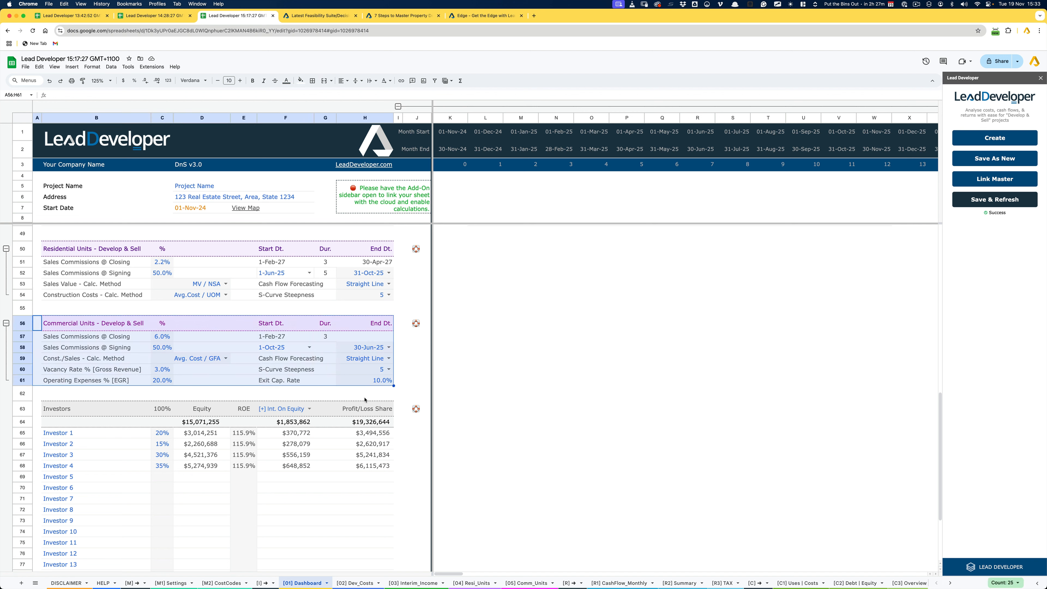